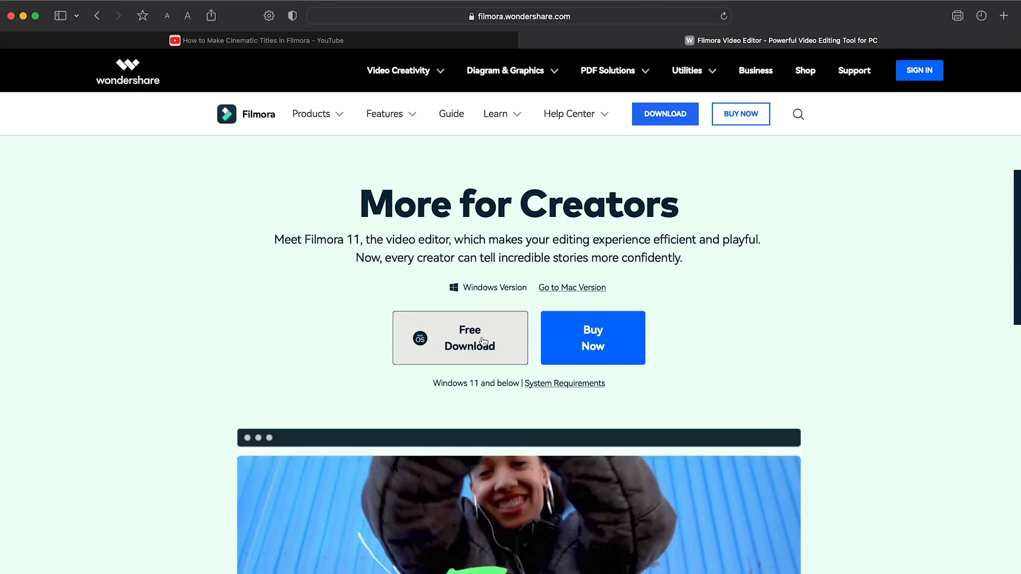
Download the Filmora Mac setup file from the Wondershare site and run its installer, accepting the licence agreement.
click(471, 353)
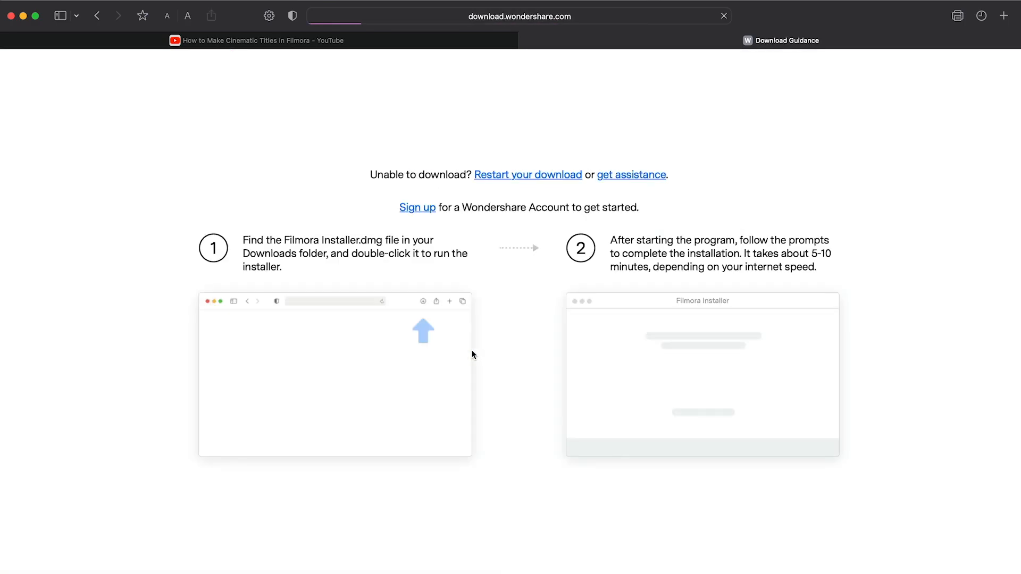
click(933, 17)
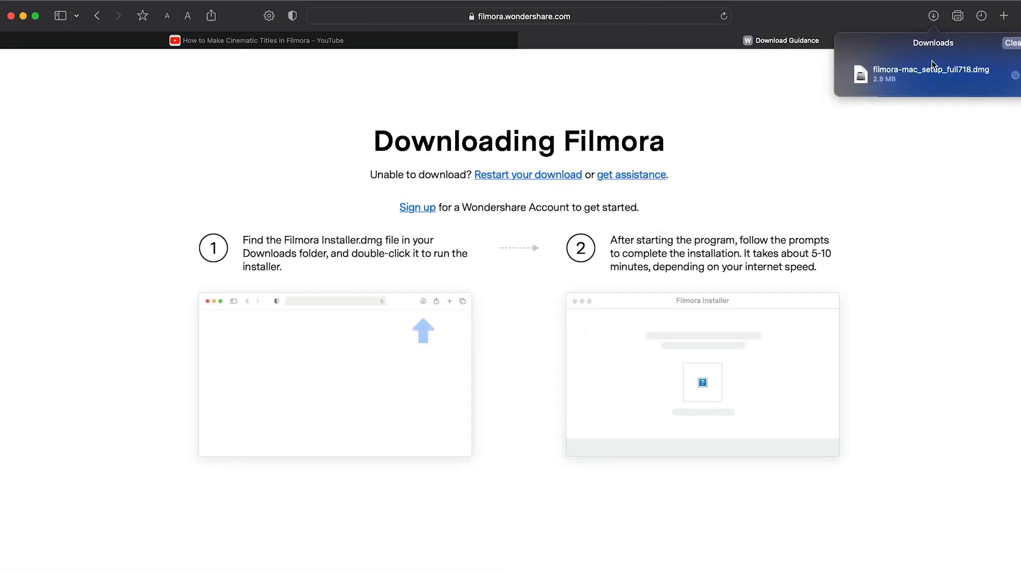
double_click(915, 77)
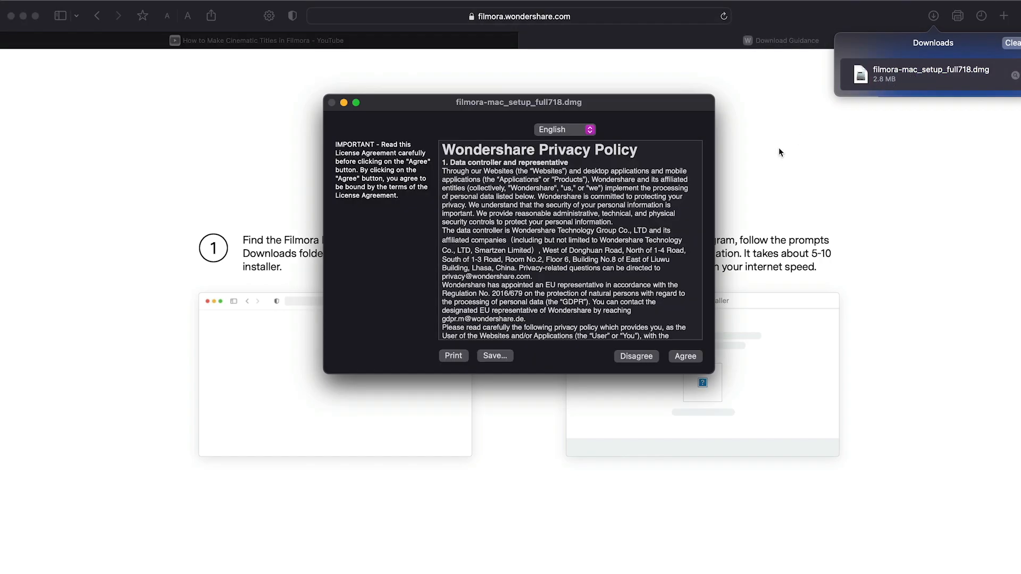
click(685, 357)
double_click(458, 326)
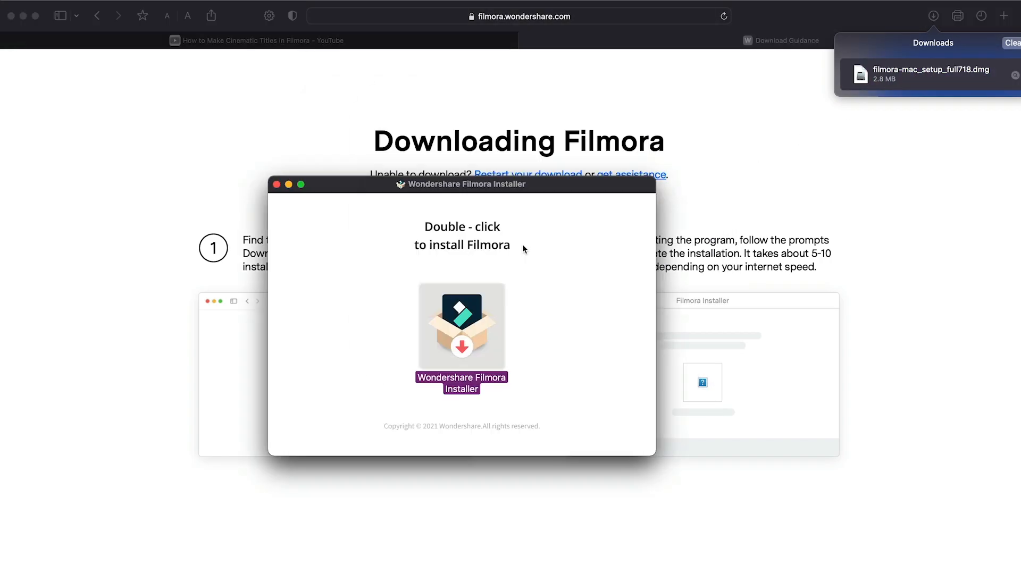
click(517, 244)
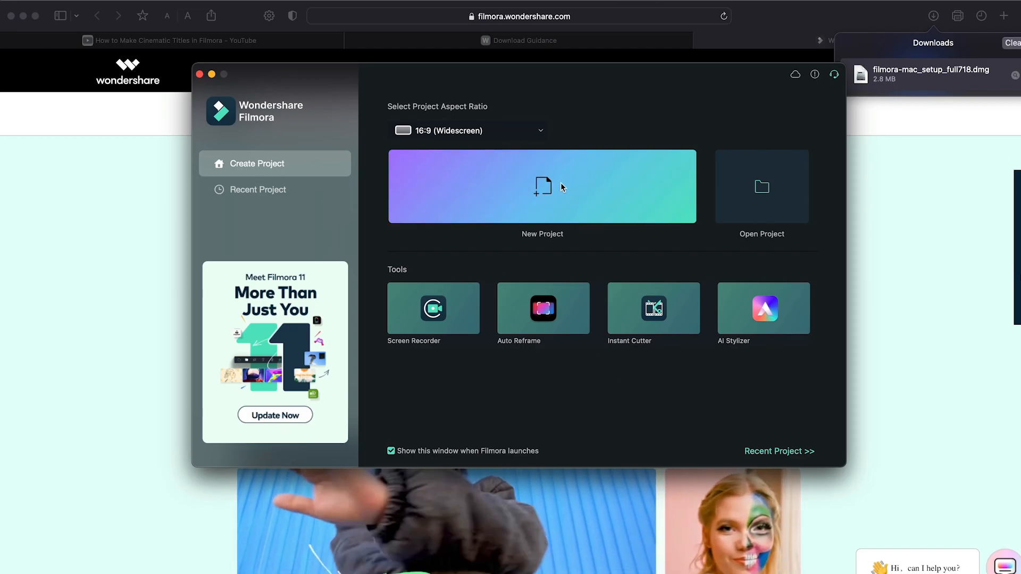
In Filmora, create a new 16:9 (Widescreen) project and check the installed version in the program information.
click(527, 193)
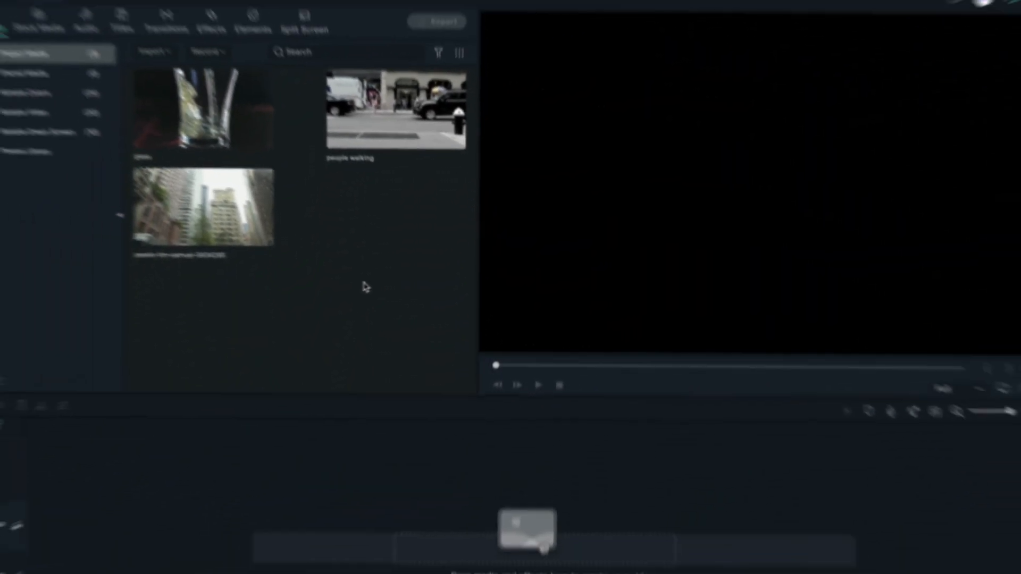
click(139, 12)
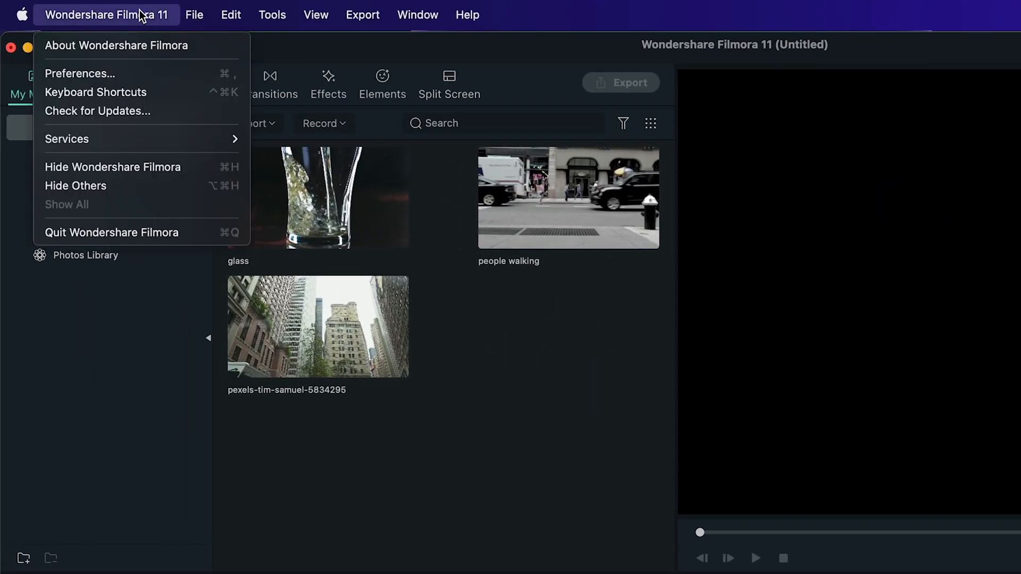
click(128, 45)
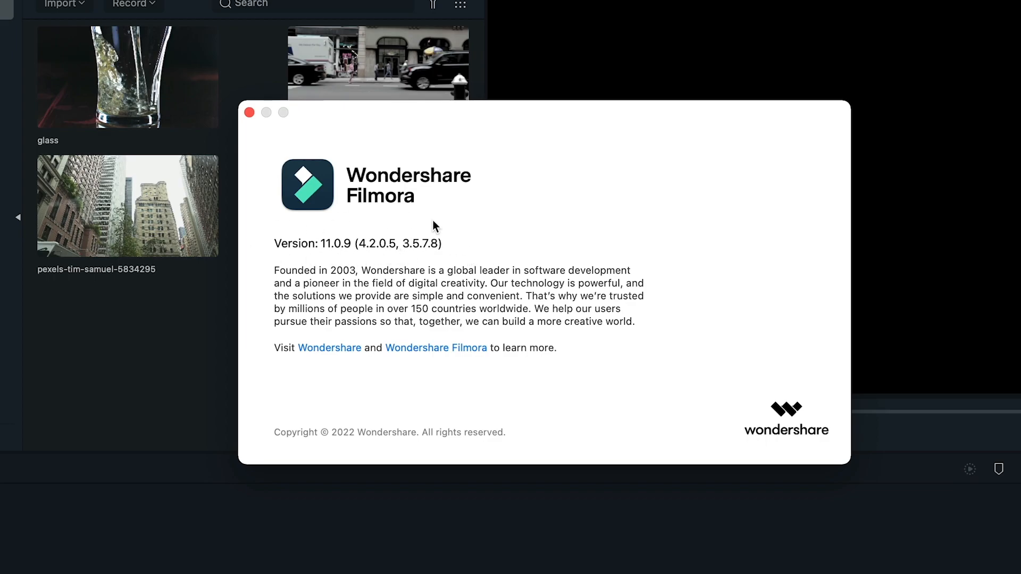
click(249, 113)
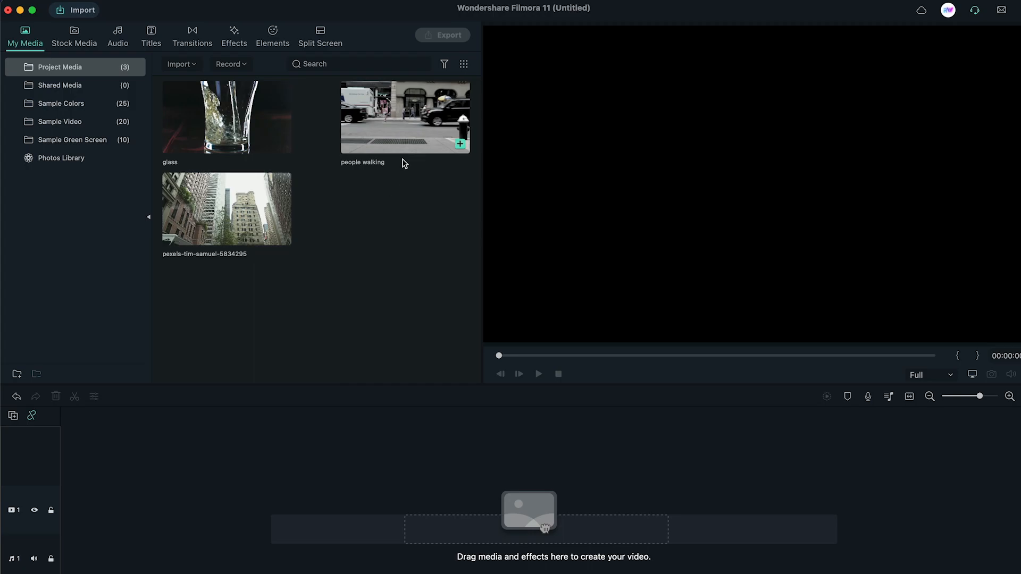
Examine the people walking clip's properties, including its resolution and frame rate.
click(401, 149)
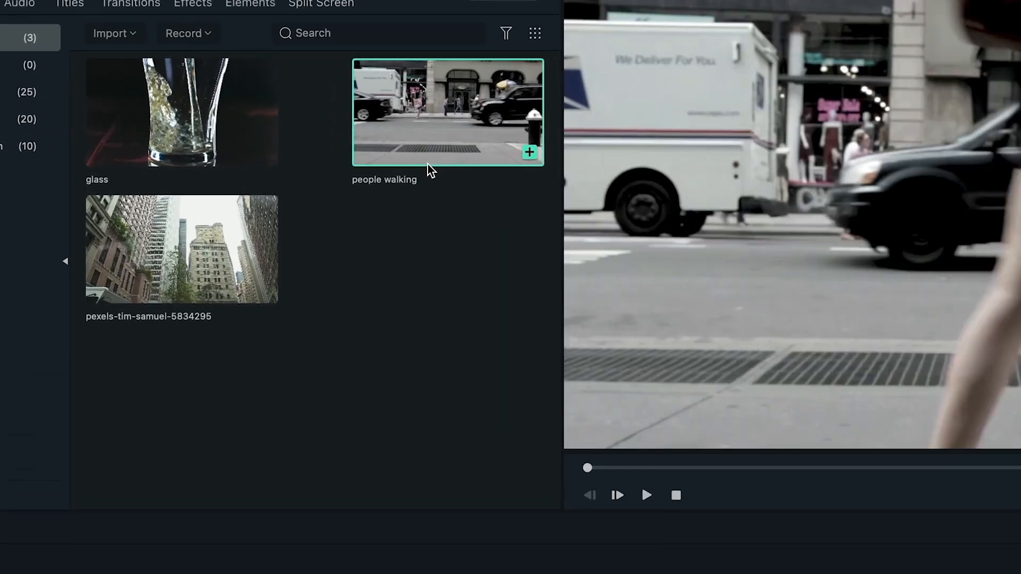
right_click(439, 136)
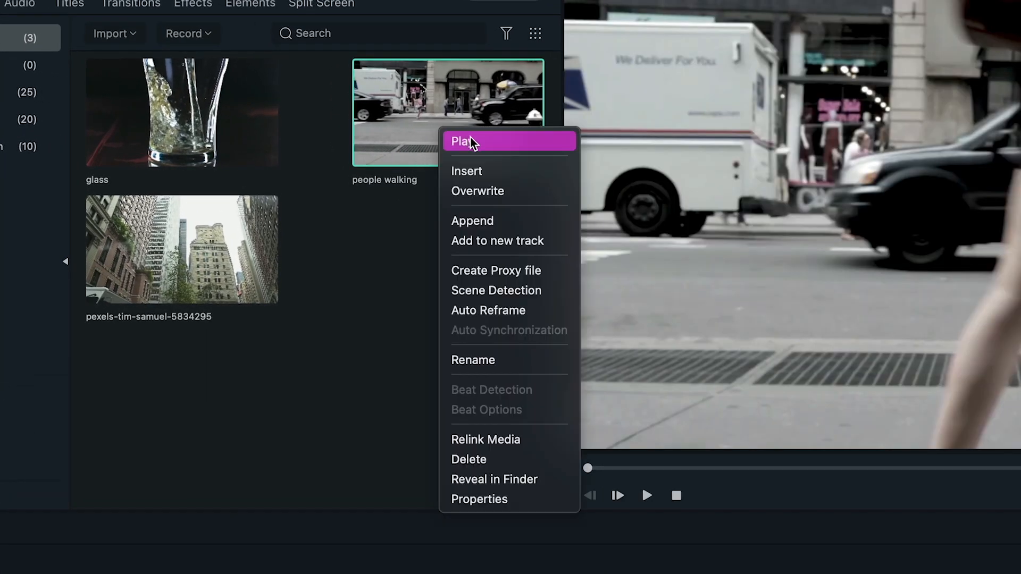
click(505, 498)
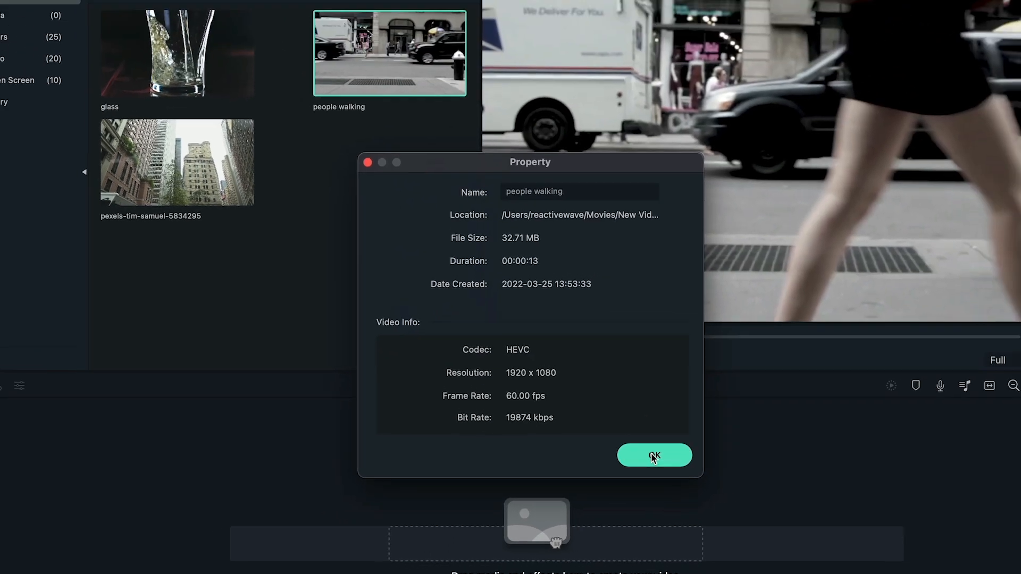
click(698, 455)
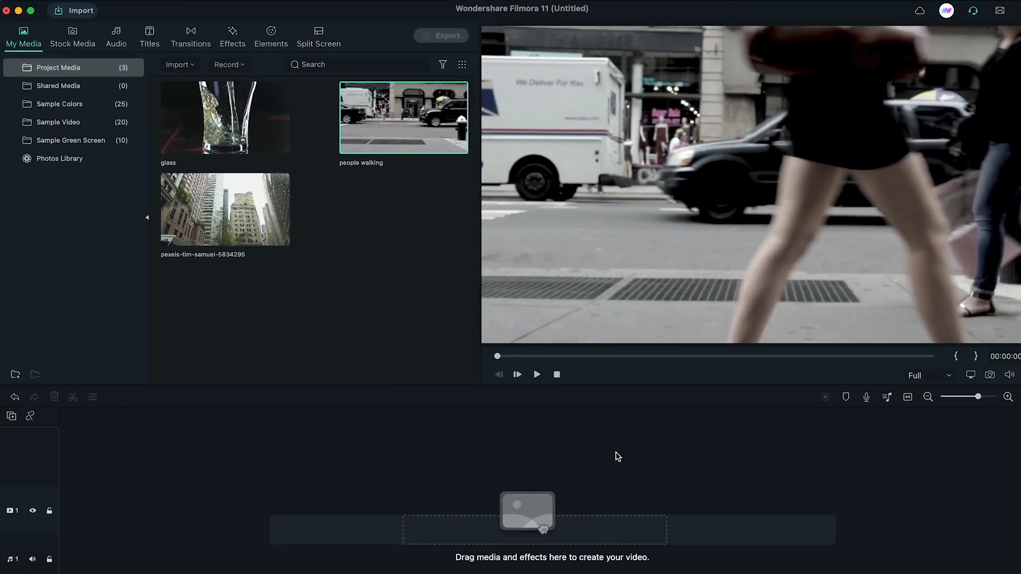
Add the people walking clip to the timeline, keeping the project at 1920x1080 25.00fps, and open its Customize speed ramping curve.
click(458, 146)
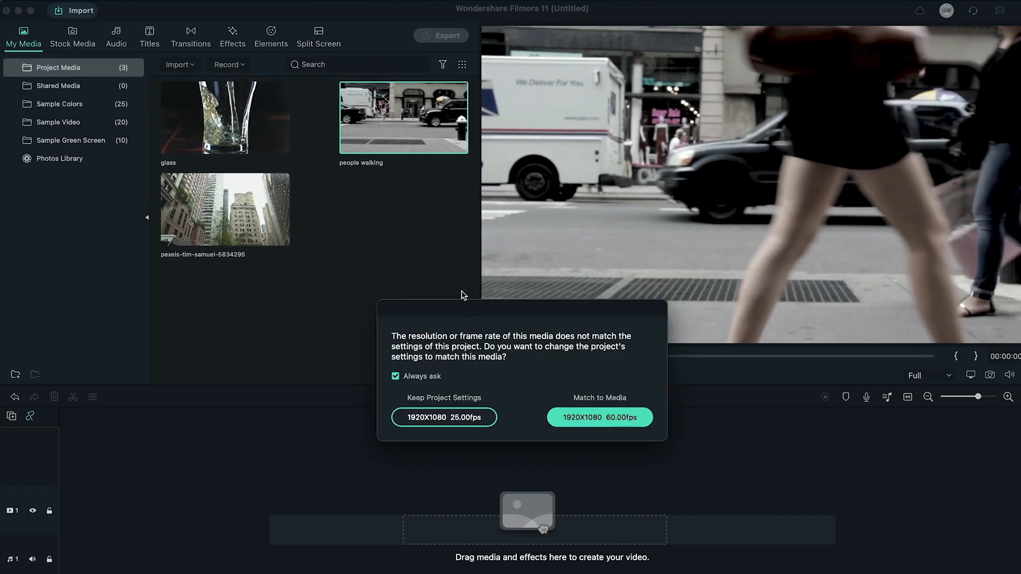
click(470, 420)
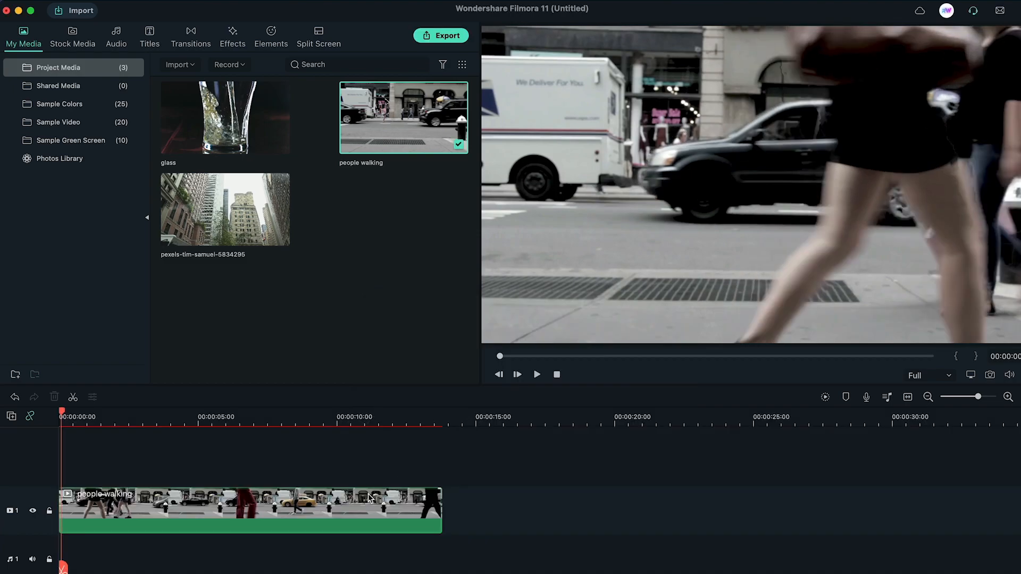
double_click(264, 509)
click(53, 34)
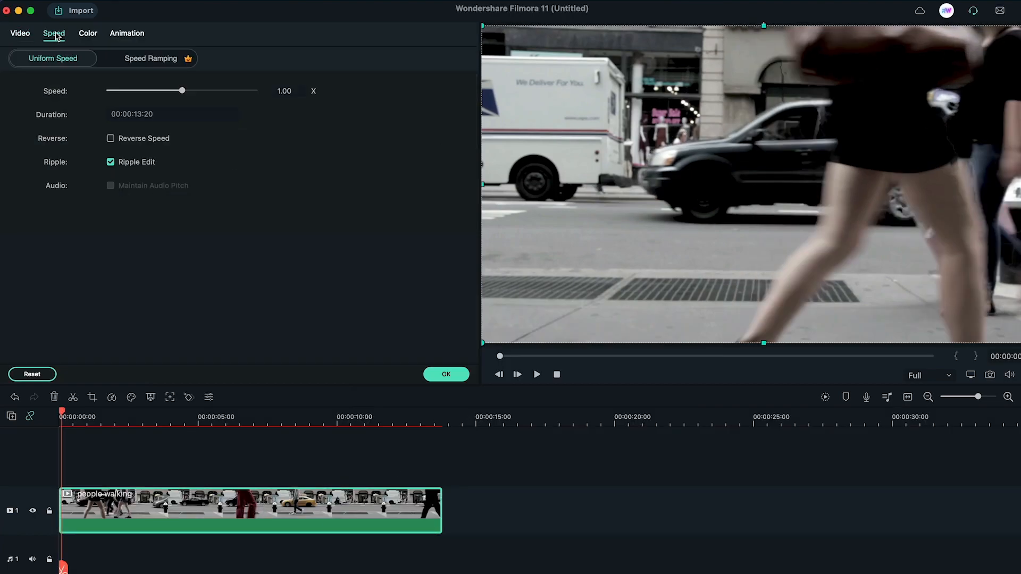
click(166, 60)
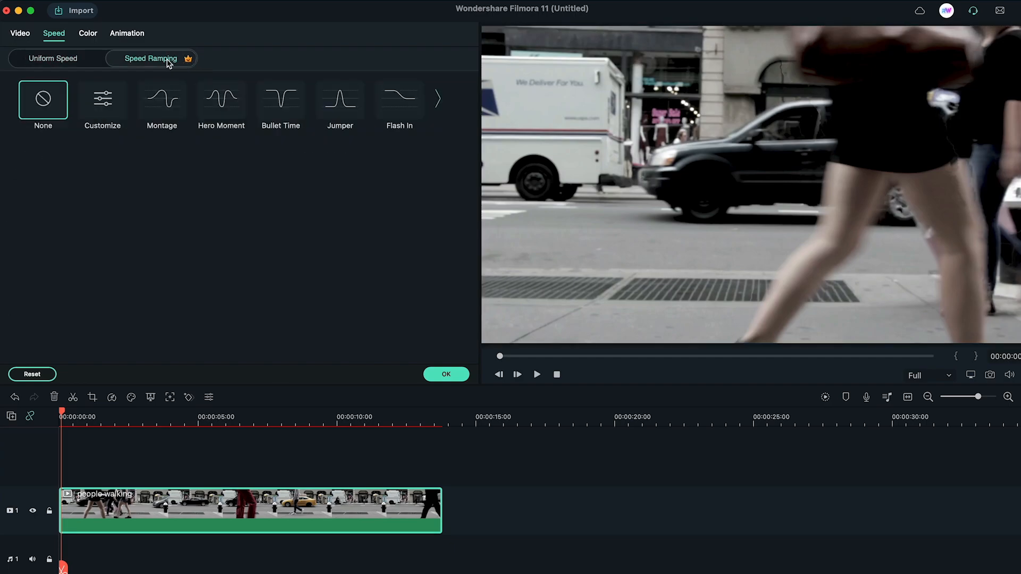
click(114, 107)
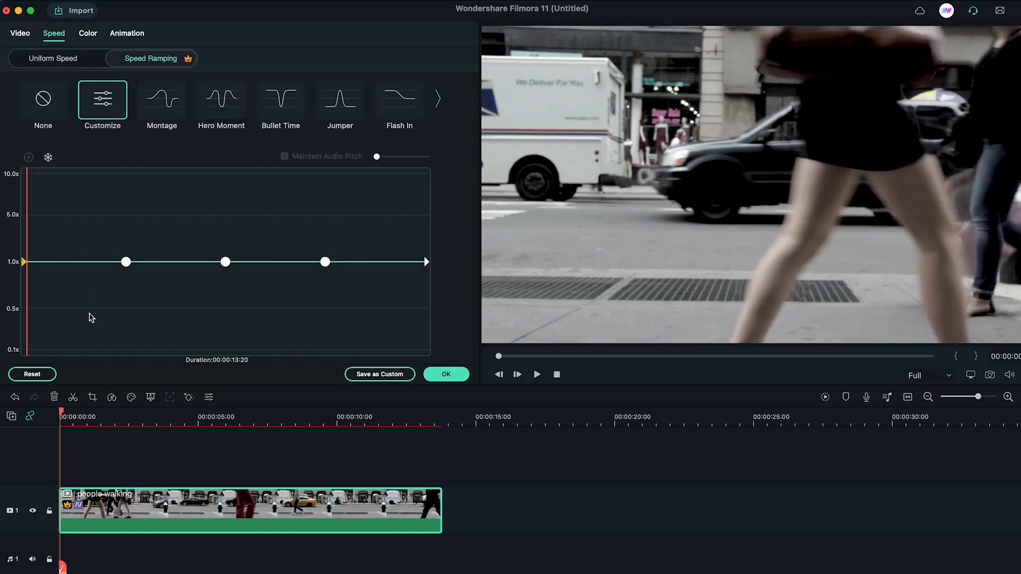
Try the Montage and Hero Moment speed ramping presets on the people walking clip, playing back each one.
click(154, 106)
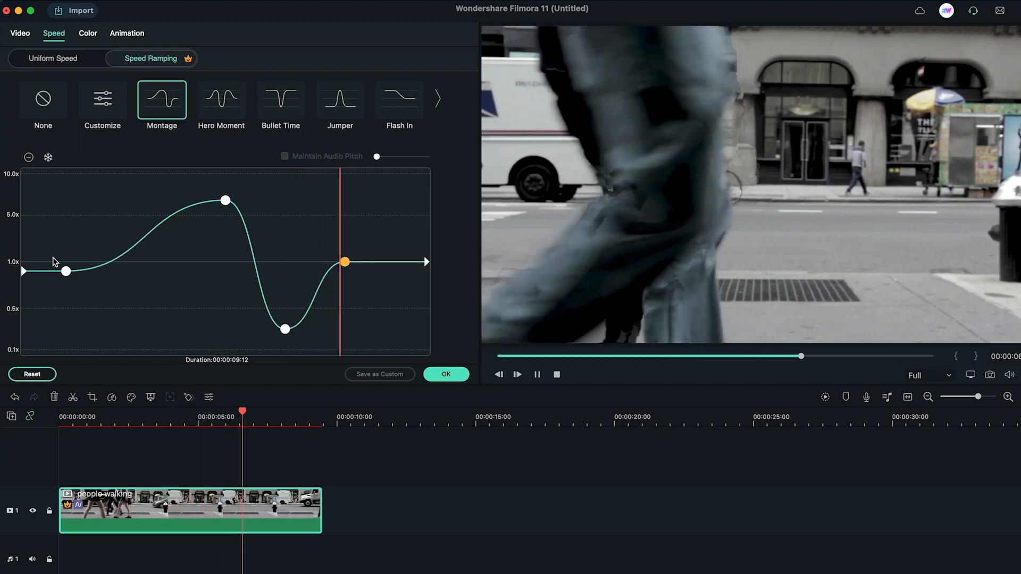
key(space)
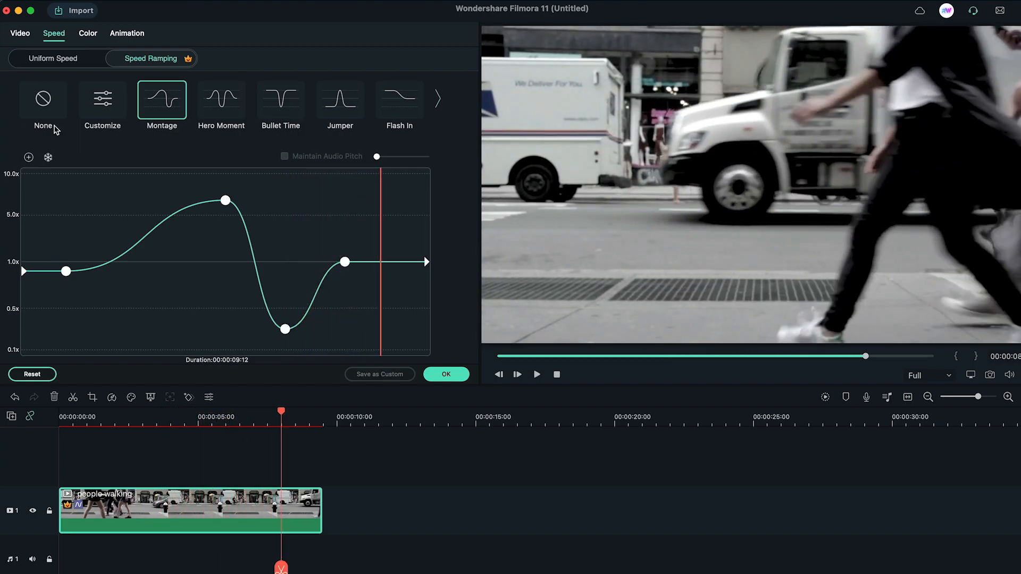
click(222, 110)
click(46, 259)
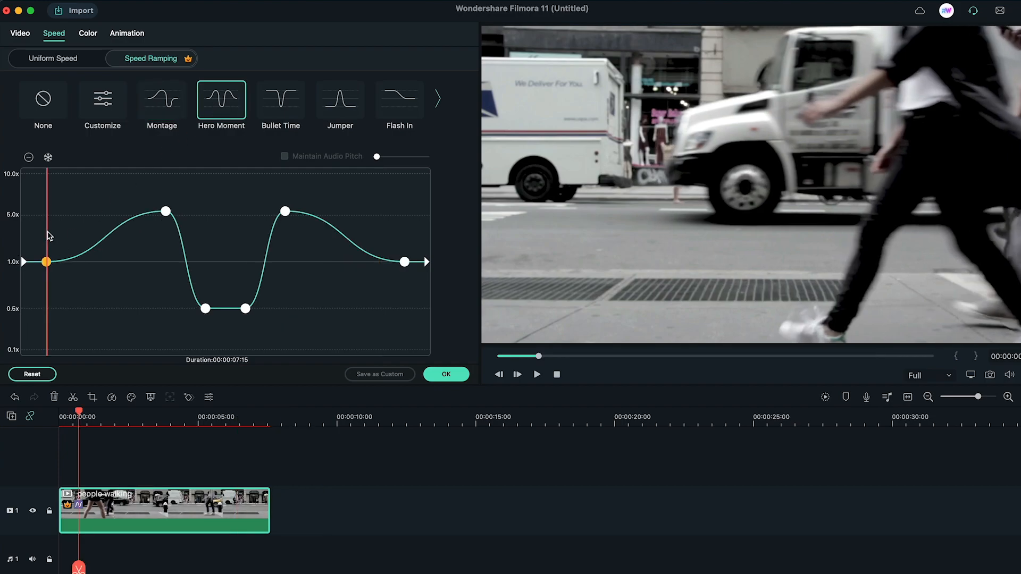
key(space)
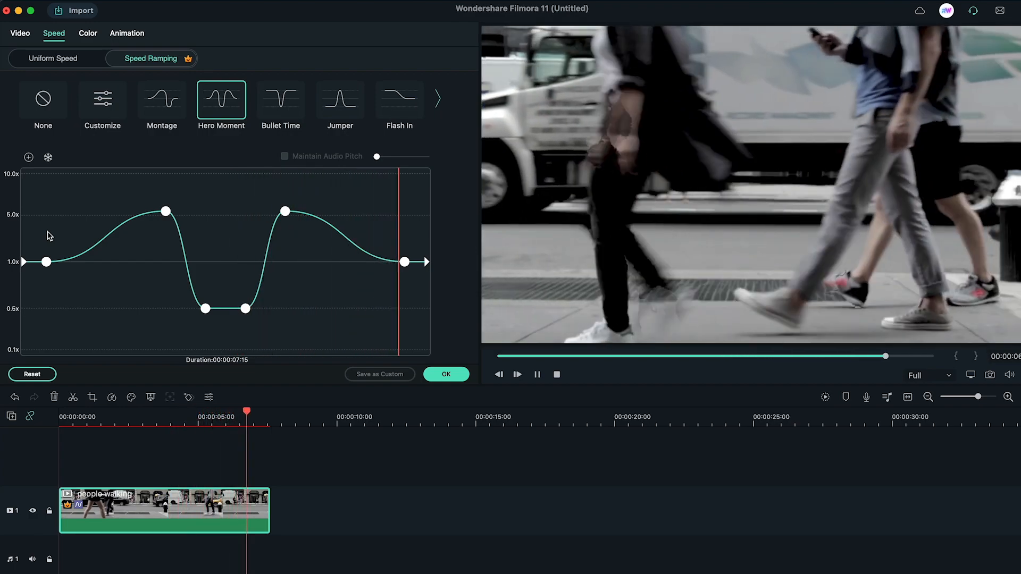
Preview the Bullet Time speed ramping preset on the people walking clip, then switch it to Jumper and play it.
click(277, 117)
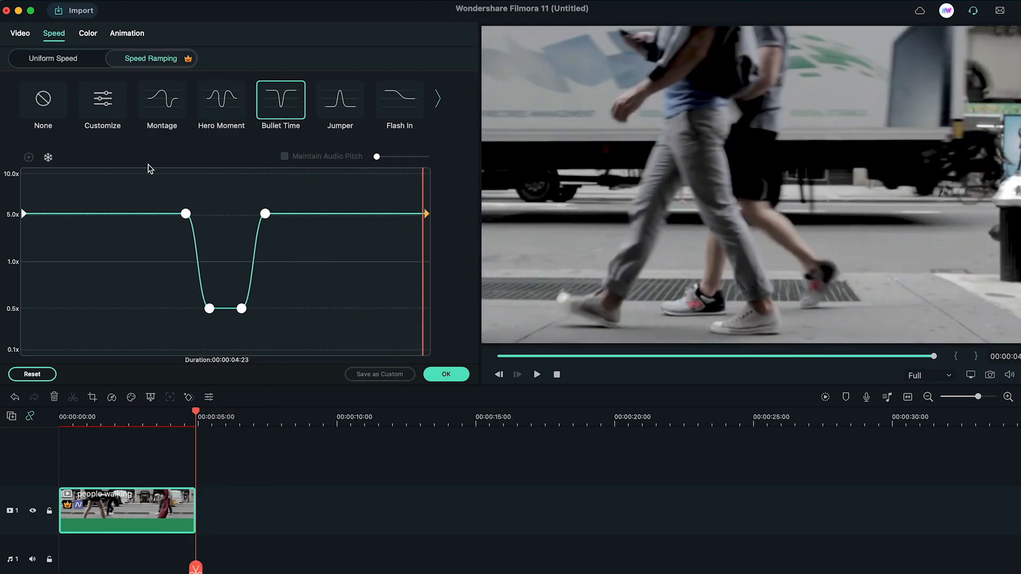
key(space)
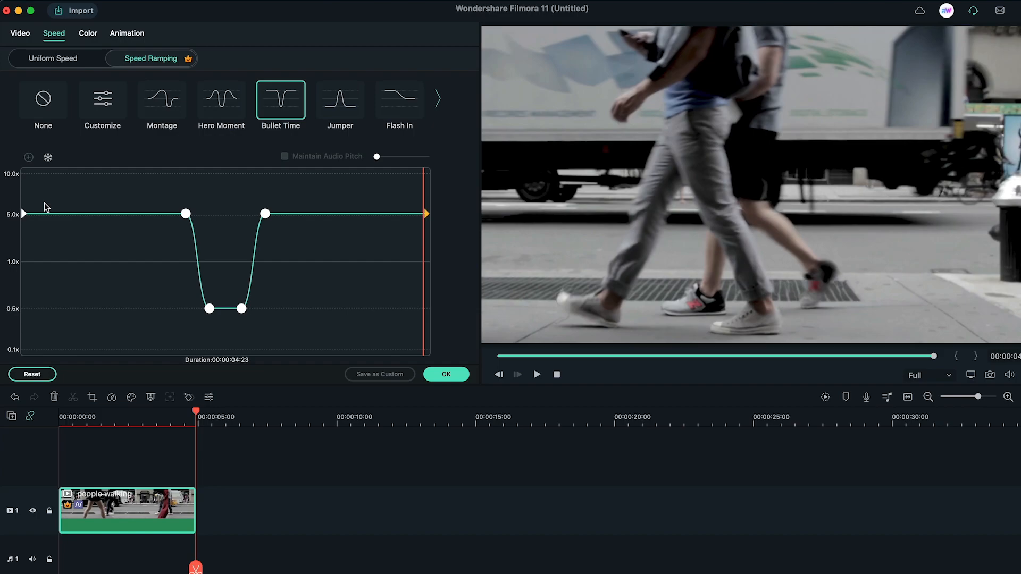
click(340, 100)
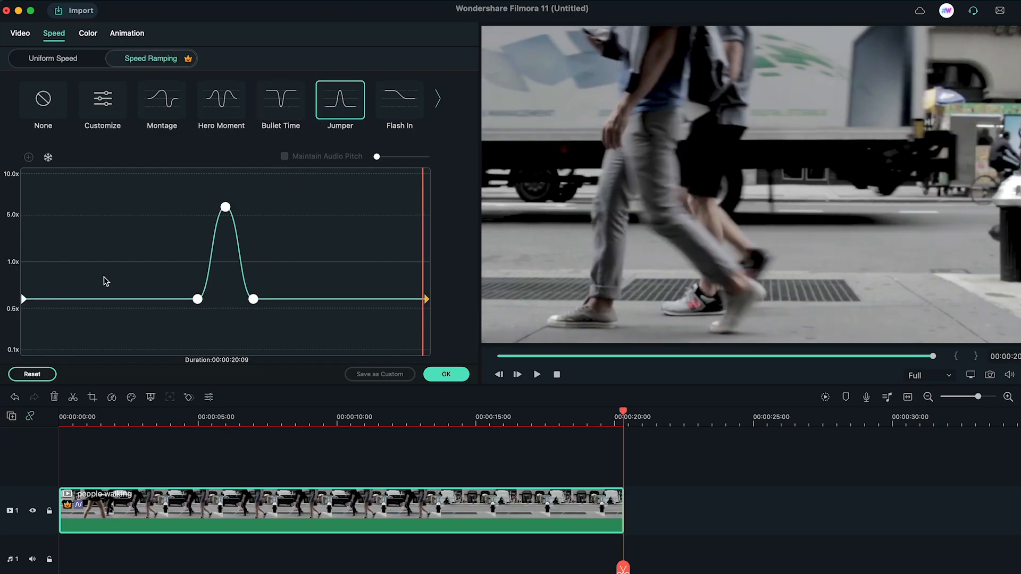
click(104, 282)
key(space)
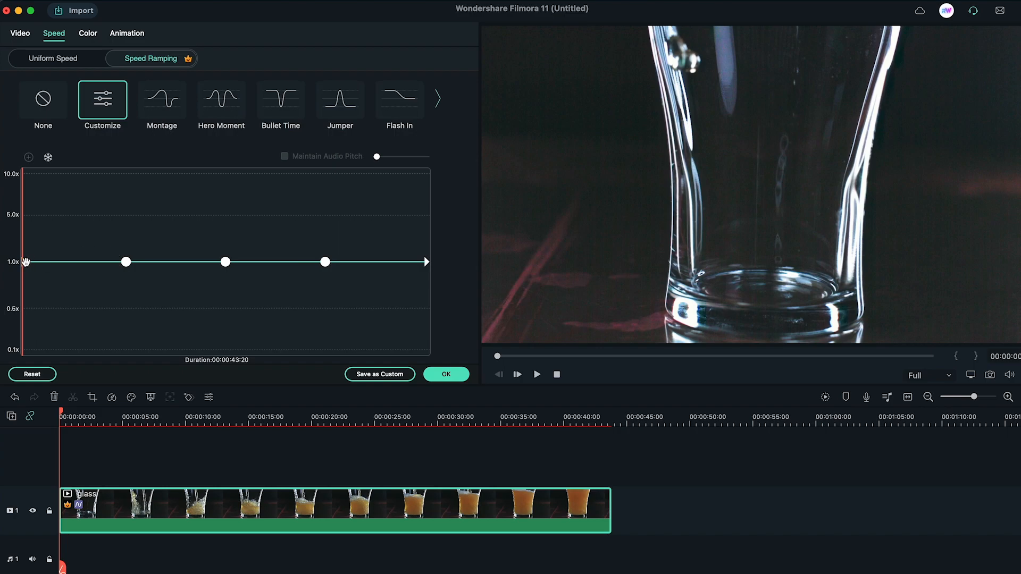
Shape the opening of the glass clip's custom speed curve from about 2x through 1.0x down to a 0.5x slow section.
drag(24, 254, 24, 253)
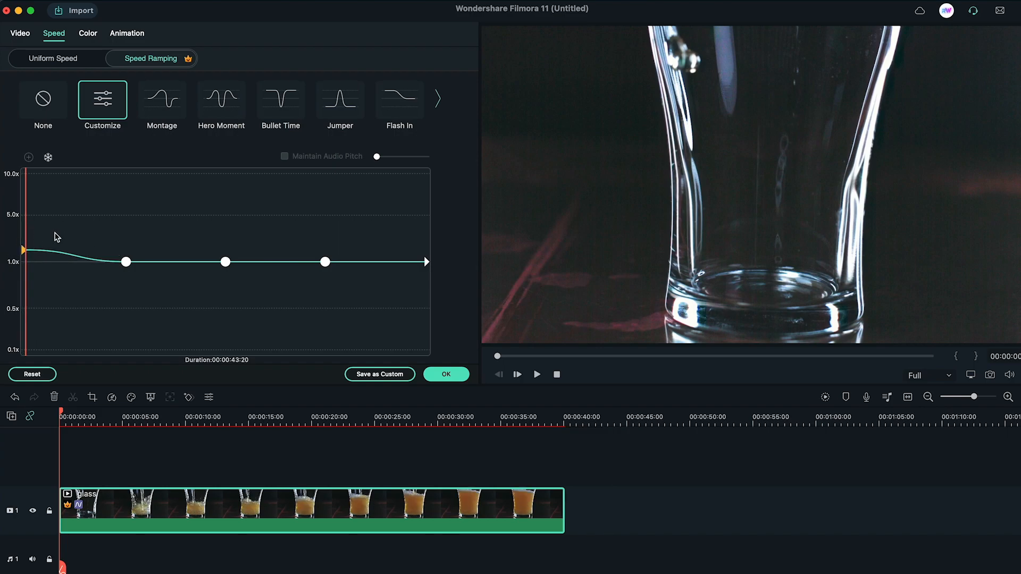
drag(127, 264, 44, 266)
drag(219, 265, 51, 309)
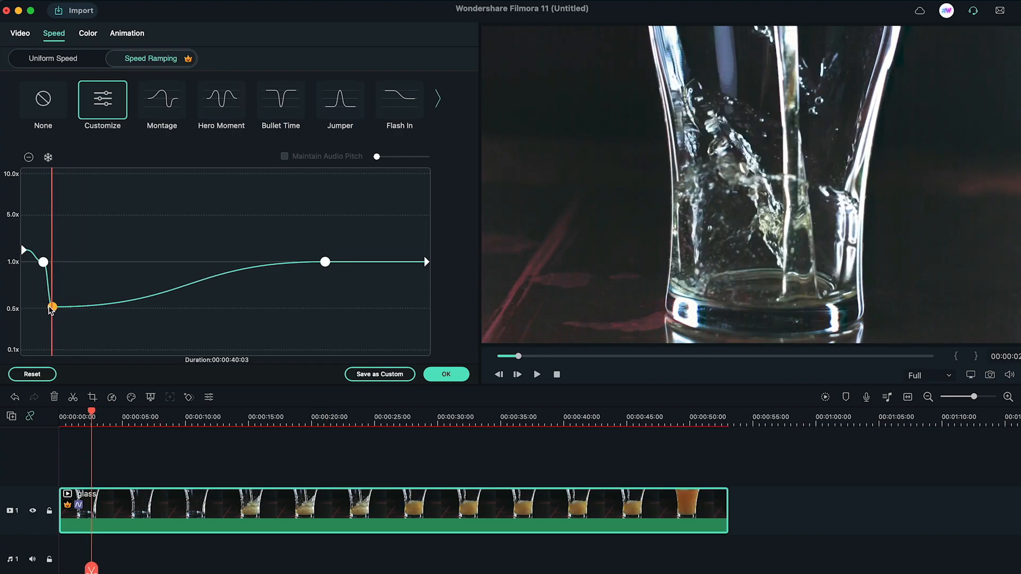
drag(325, 262, 83, 309)
Tighten the glass clip's 0.5x slow section near the start and follow it with a curve point at about 4x.
click(152, 308)
drag(151, 307, 145, 226)
click(30, 158)
drag(83, 307, 62, 307)
Add a point at about 4x past the middle of the glass clip's speed curve and raise the curve's end to about 5x.
click(197, 228)
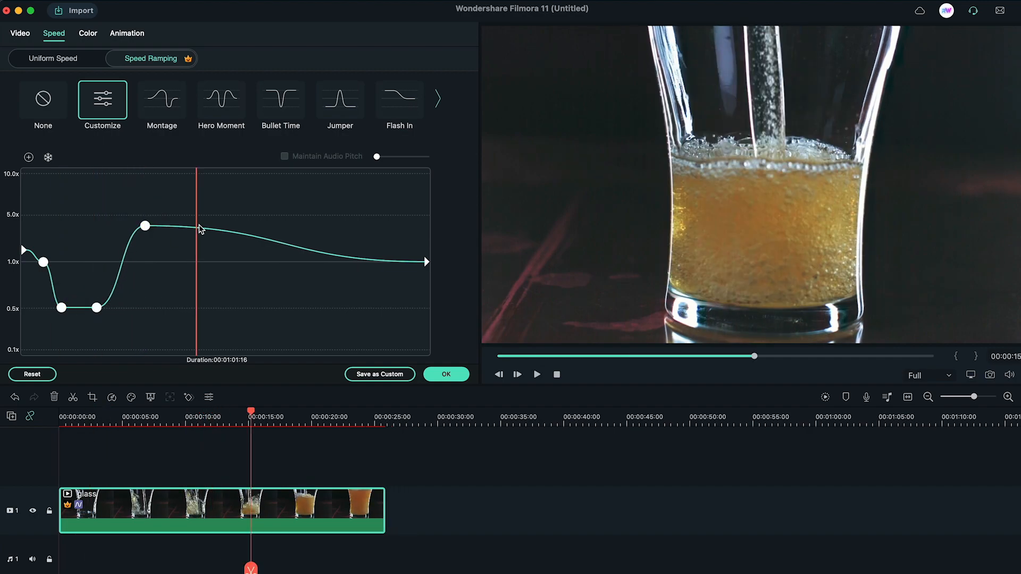
click(29, 156)
drag(196, 227, 240, 227)
click(243, 273)
click(28, 158)
drag(425, 263, 426, 216)
click(23, 195)
key(space)
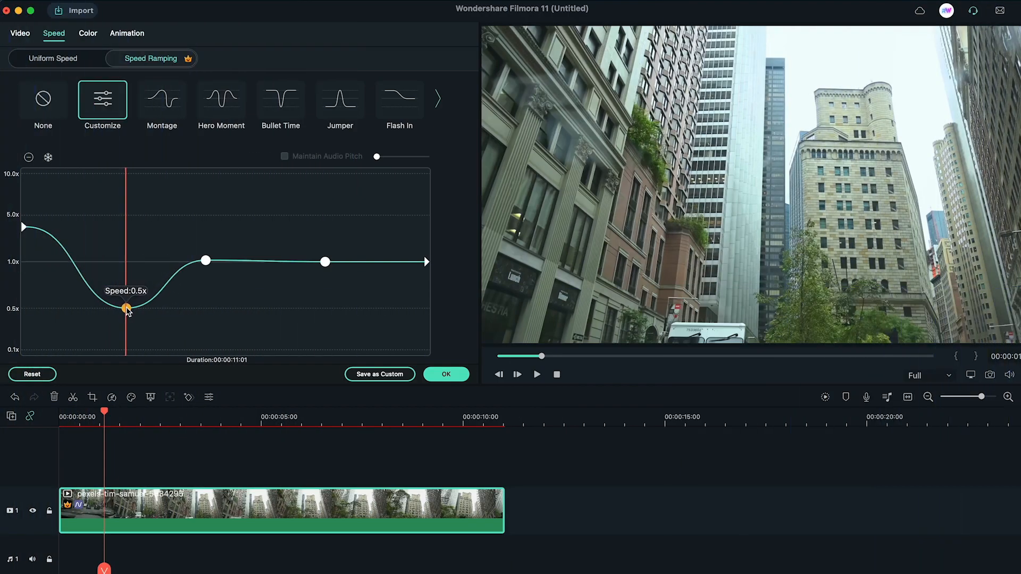
Add a freeze frame just after the 0.5x low point of the city buildings clip's speed curve and play it back.
key(space)
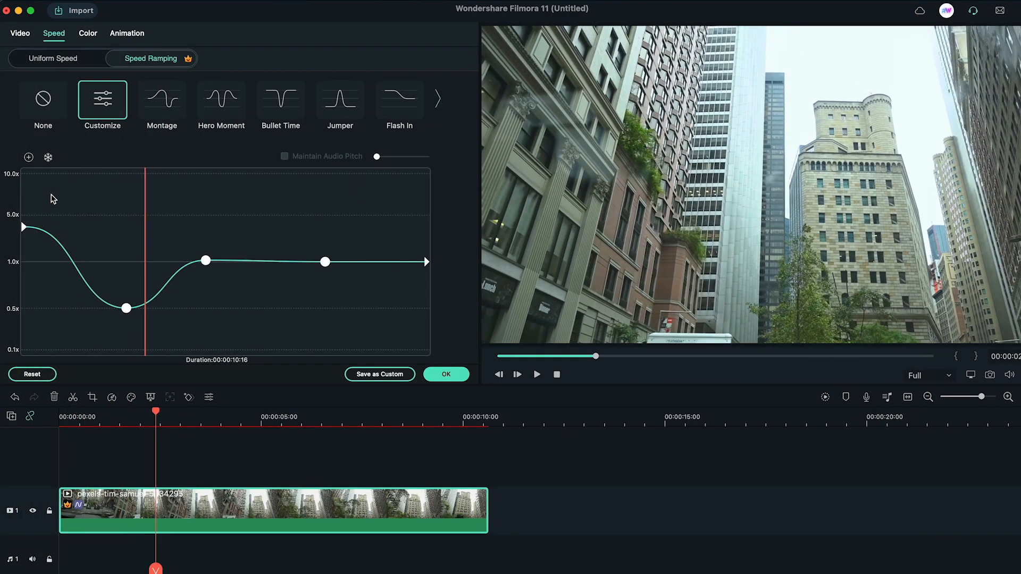
click(48, 158)
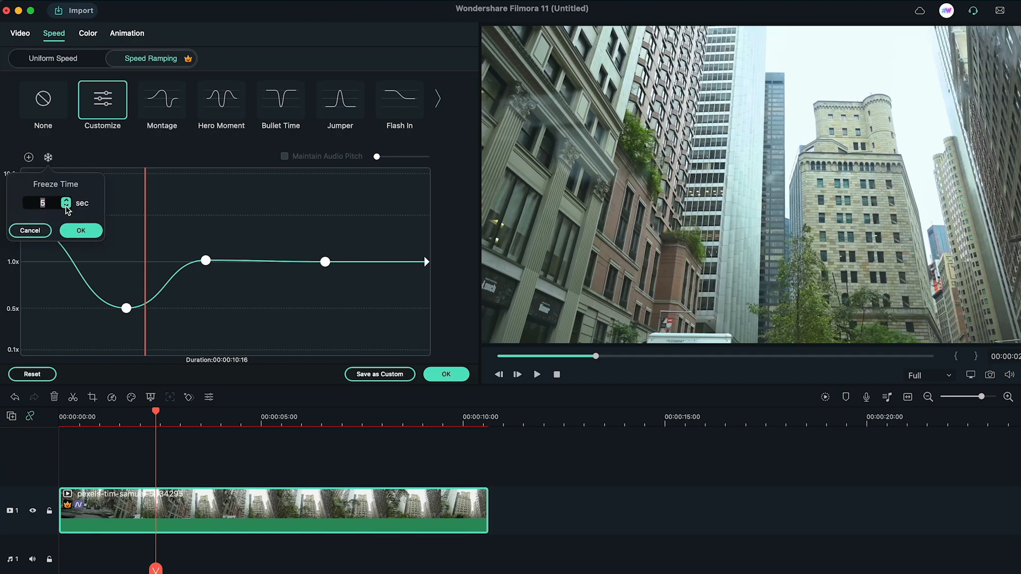
click(79, 232)
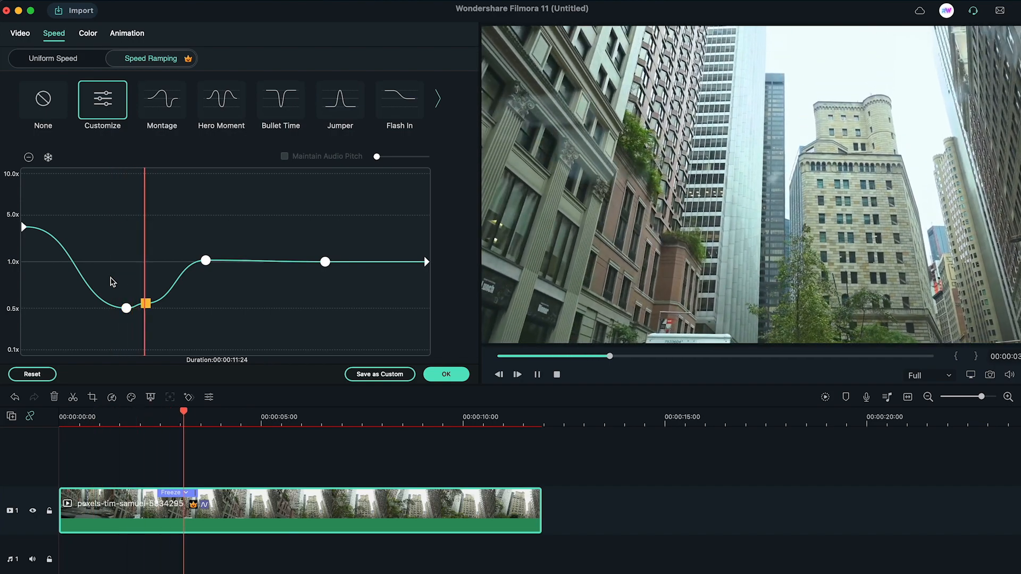
key(space)
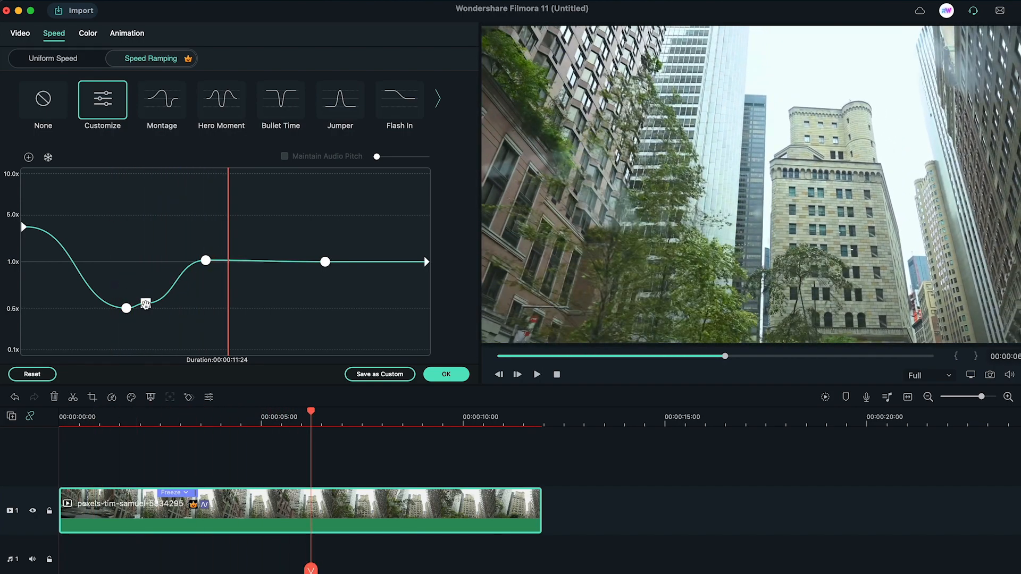
Set the freeze time of the city buildings clip's freeze point to 3 seconds and play it back.
click(145, 304)
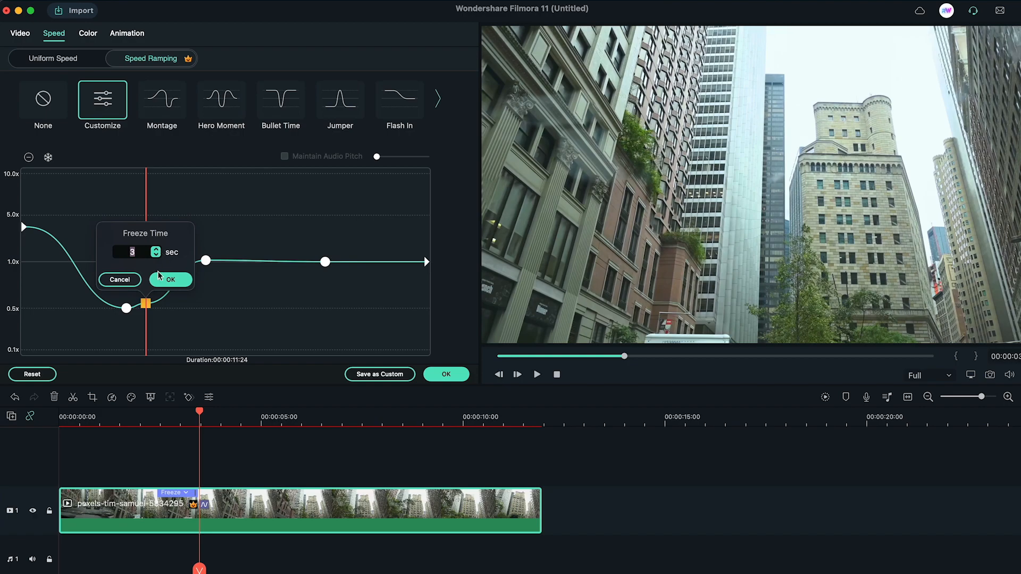
click(162, 278)
key(space)
Move the freeze point beside the curve's 0.5x low and shorten its freeze time to about 1 second.
drag(145, 303, 136, 310)
click(147, 262)
click(147, 262)
click(160, 285)
Shape the rest of the city buildings clip's speed curve with a peak at about 4x, a 0.5x dip and an end above 4x.
drag(206, 260, 200, 234)
drag(325, 262, 254, 307)
drag(426, 261, 427, 222)
key(space)
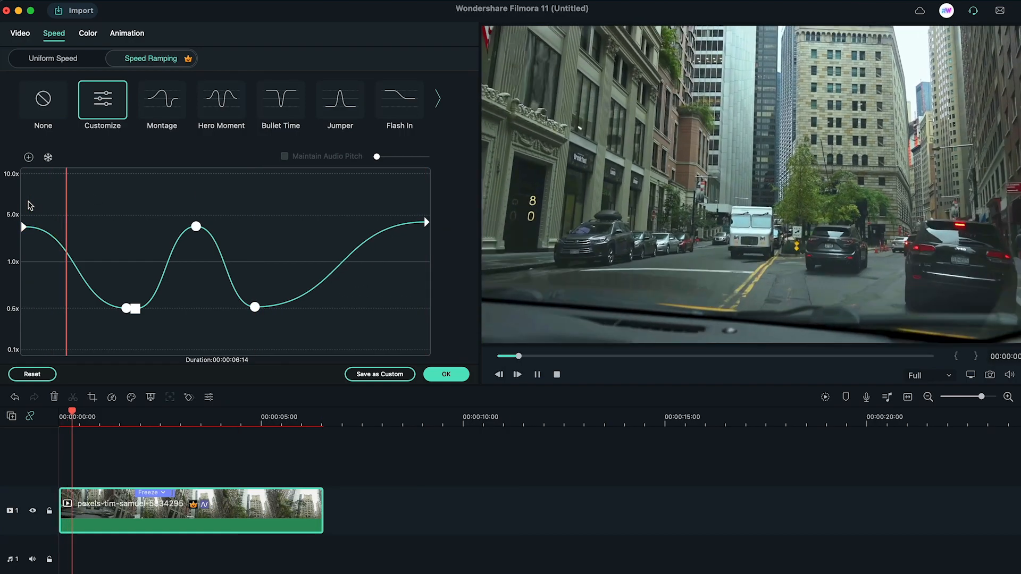